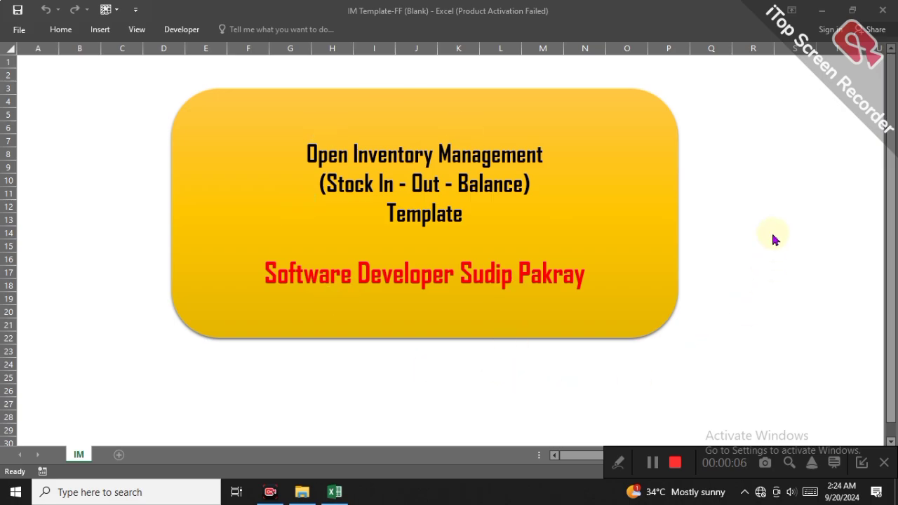
- Launch the stock in-out tracker form and open the Item Master list
{"action": "left_click", "coordinate": [562, 301]}
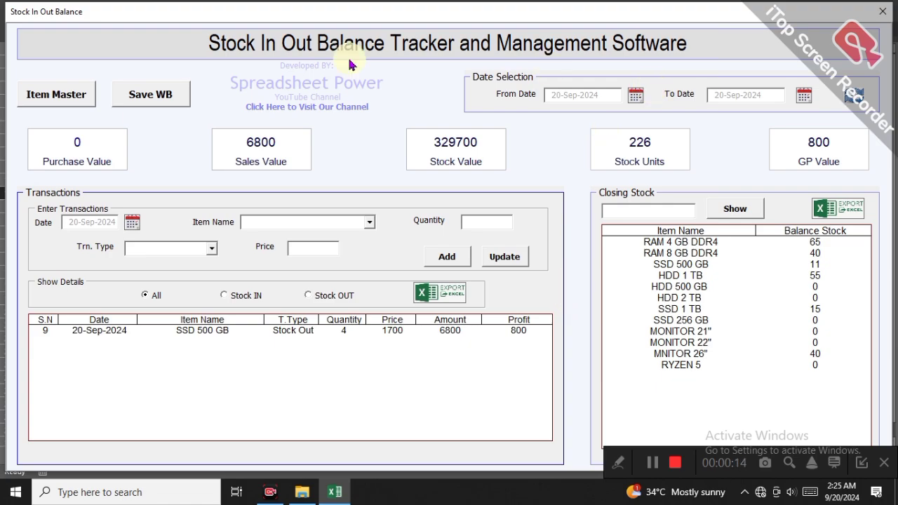
{"action": "left_click", "coordinate": [68, 102]}
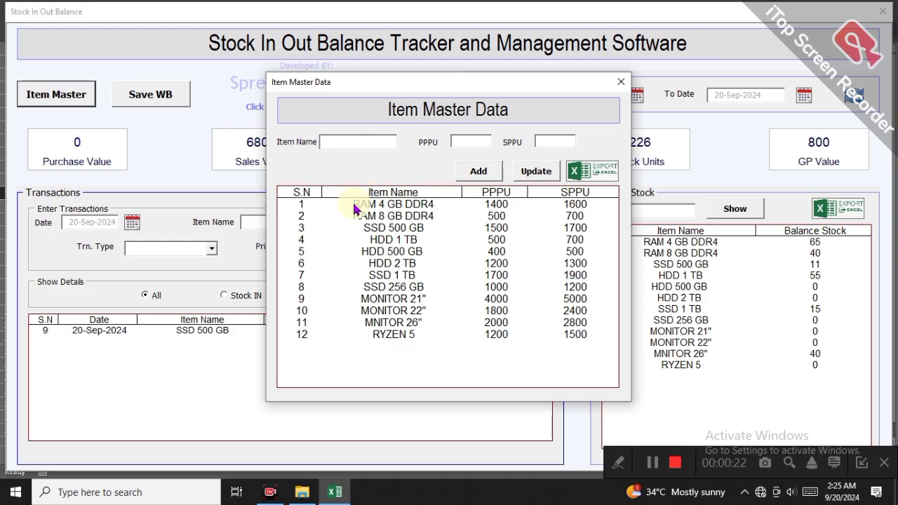
{"action": "left_click", "coordinate": [354, 124]}
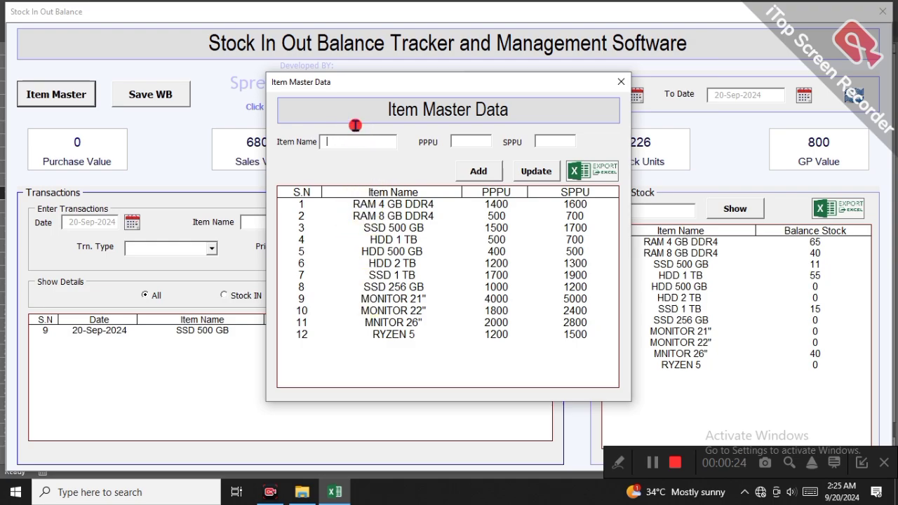
{"action": "left_click", "coordinate": [466, 124]}
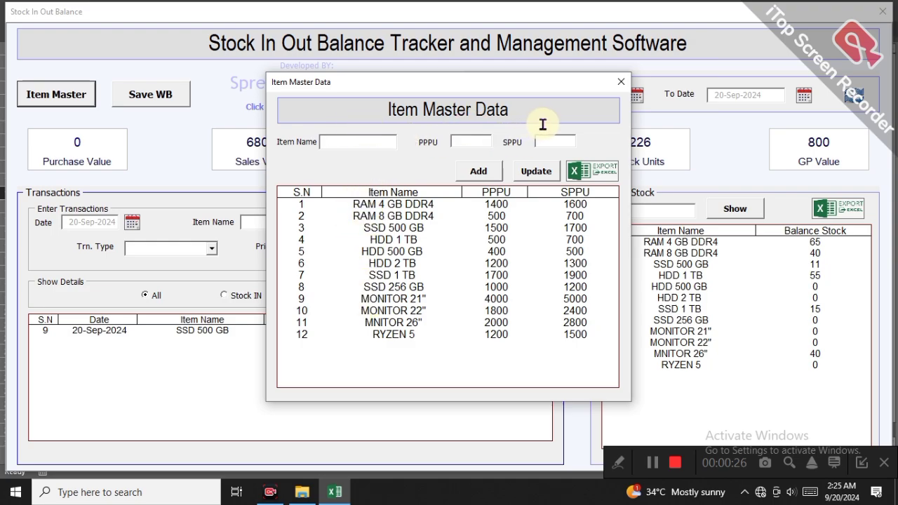
{"action": "left_click", "coordinate": [355, 133]}
- Add ITEM 1 with PPPU 1200 and SPPU 1500, and confirm it was added
{"action": "type", "text": "ITEM "}
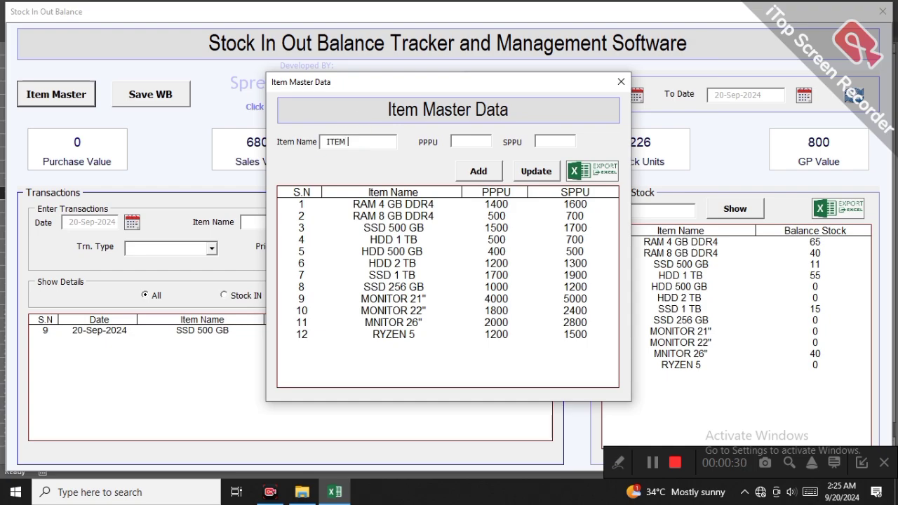
{"action": "type", "text": "1"}
{"action": "left_click", "coordinate": [456, 141]}
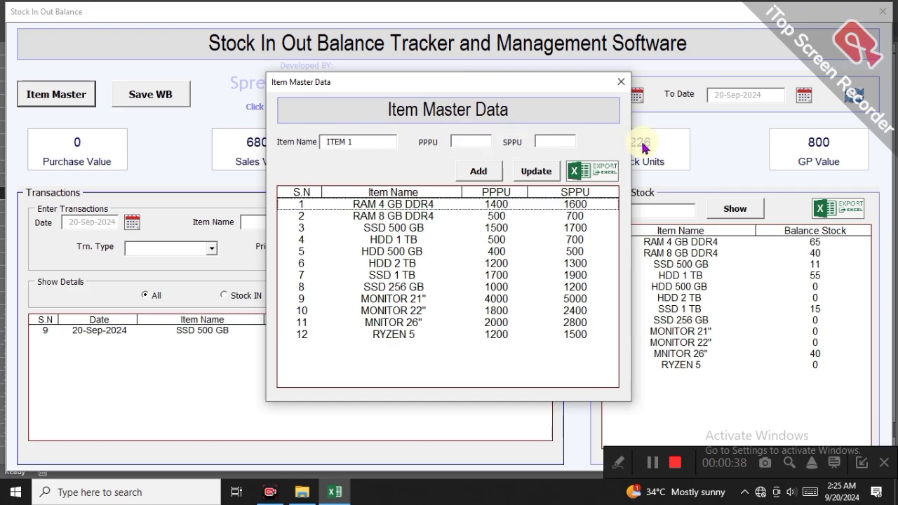
{"action": "key", "text": "Tab"}
{"action": "key", "text": "Tab"}
{"action": "key", "text": "Tab"}
{"action": "key", "text": "Tab"}
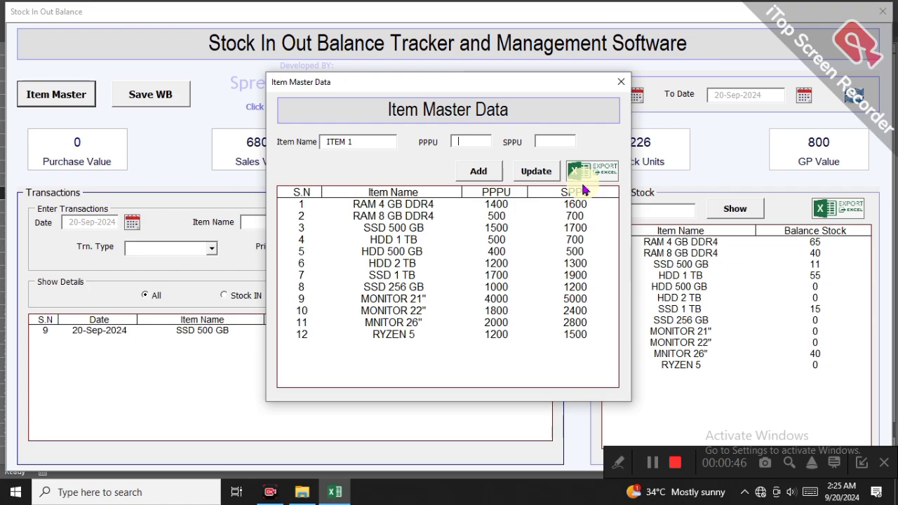
{"action": "type", "text": "1200"}
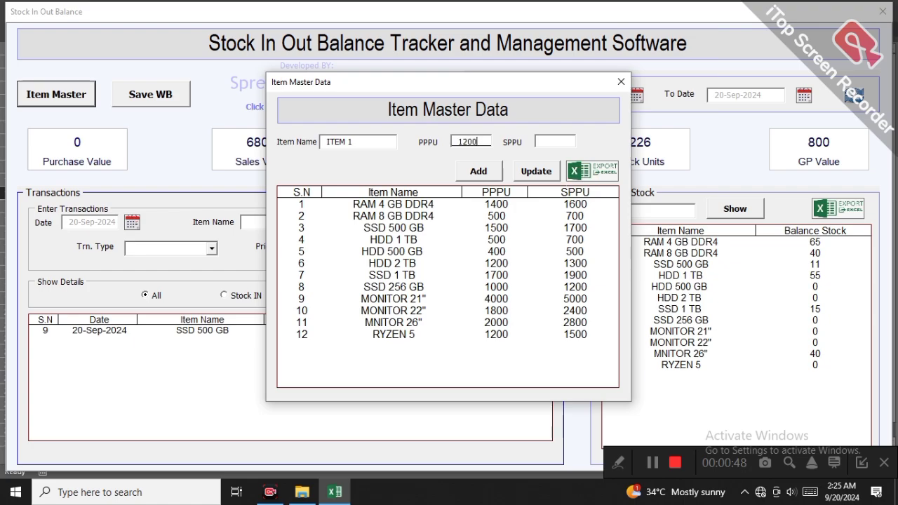
{"action": "key", "text": "Tab"}
{"action": "type", "text": "15"}
{"action": "type", "text": "00"}
{"action": "key", "text": "Tab"}
{"action": "key", "text": "shift+Tab"}
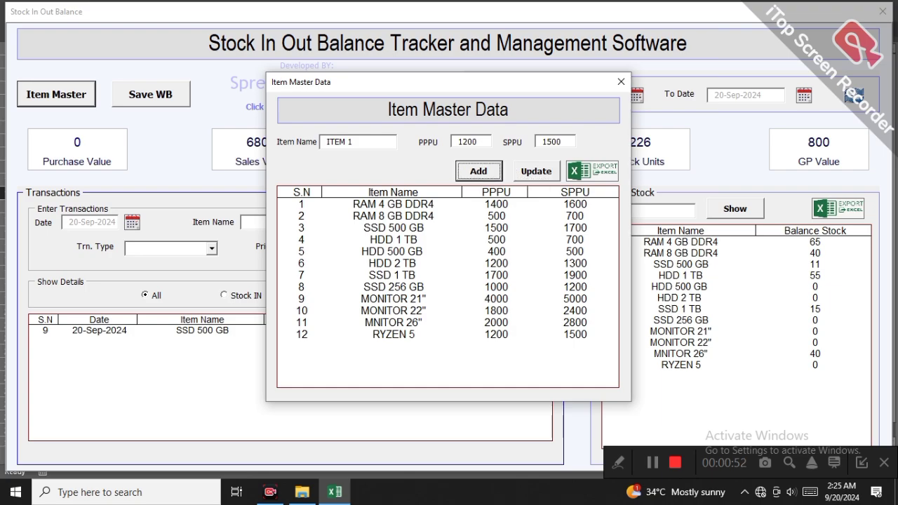
{"action": "key", "text": "Return"}
{"action": "key", "text": "Return"}
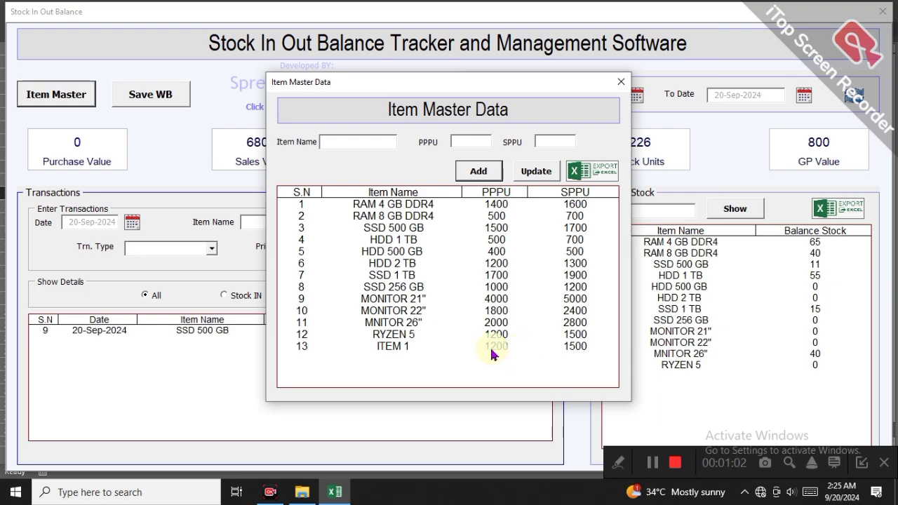
- Update ITEM 1's PPPU from 1200 to 1100, then close the Item Master Data dialog
{"action": "left_click", "coordinate": [493, 345]}
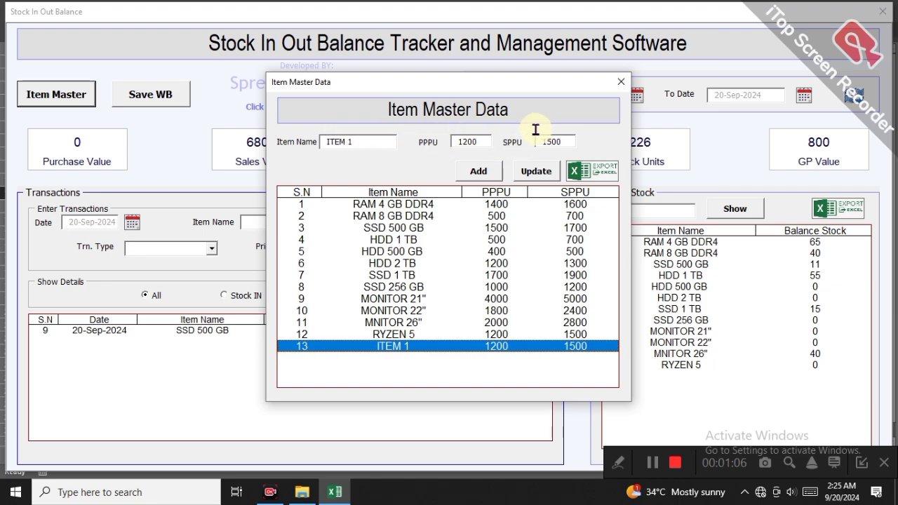
{"action": "left_click", "coordinate": [471, 140]}
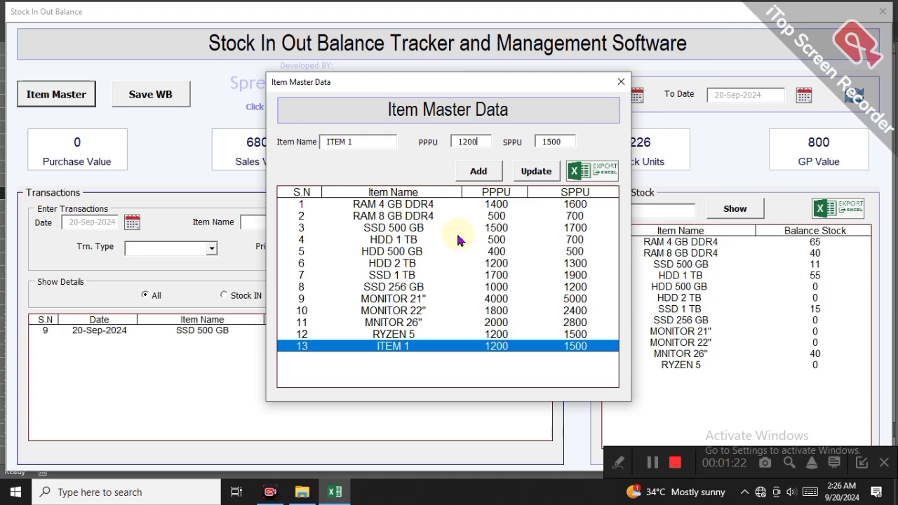
{"action": "key", "text": "BackSpace"}
{"action": "key", "text": "BackSpace"}
{"action": "key", "text": "BackSpace"}
{"action": "type", "text": "100"}
{"action": "left_click", "coordinate": [536, 172]}
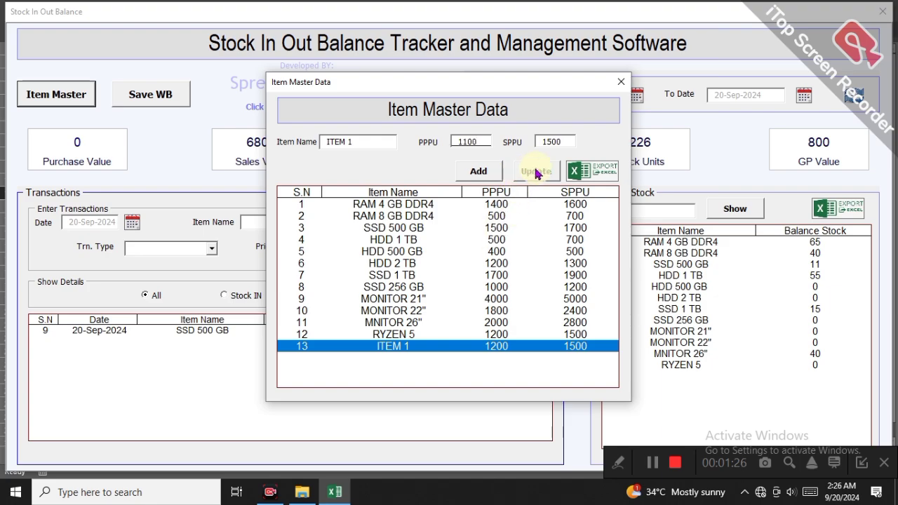
{"action": "left_click", "coordinate": [517, 293]}
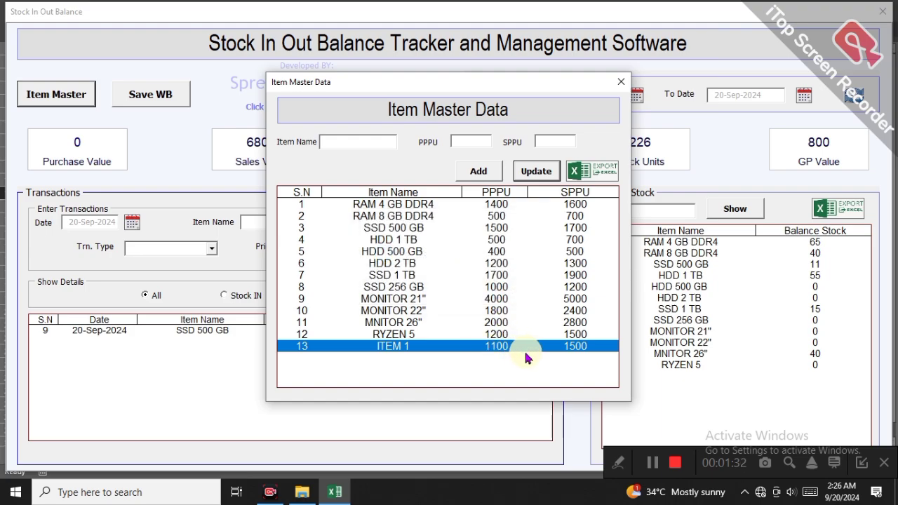
{"action": "left_click", "coordinate": [628, 83]}
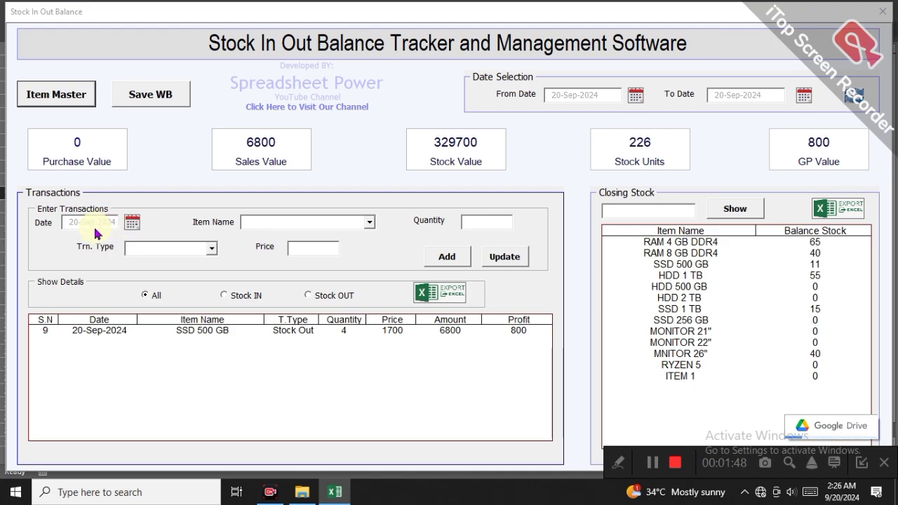
- Set the transaction date to 10-Sep-2024 and the transaction type to Stock In
{"action": "left_click", "coordinate": [133, 224]}
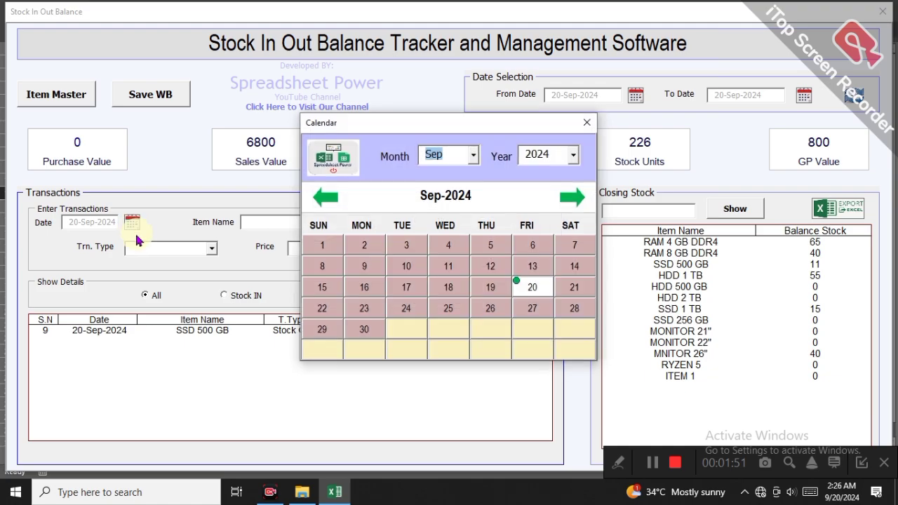
{"action": "left_click", "coordinate": [424, 274]}
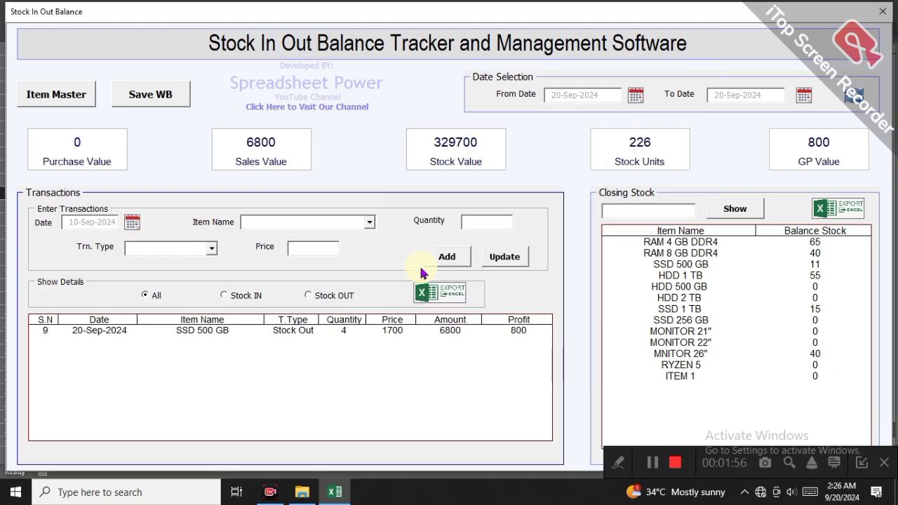
{"action": "left_click", "coordinate": [324, 223]}
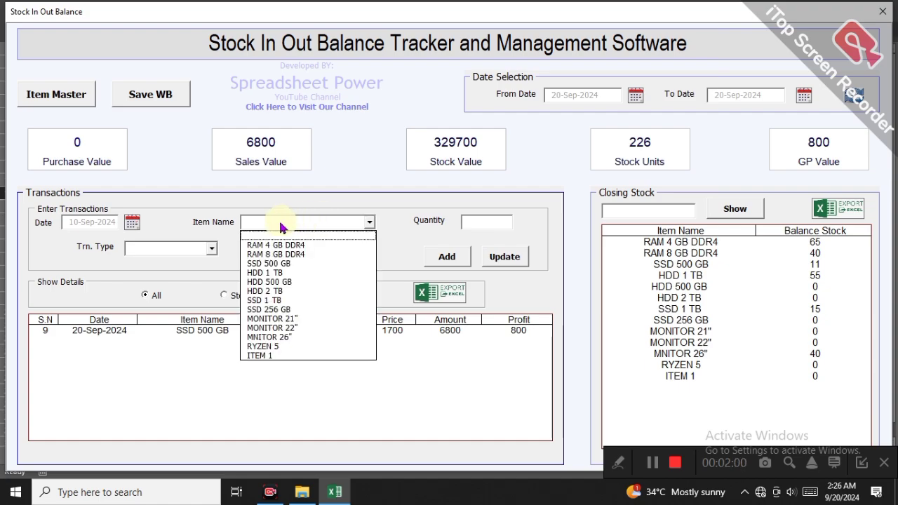
{"action": "left_click", "coordinate": [213, 248]}
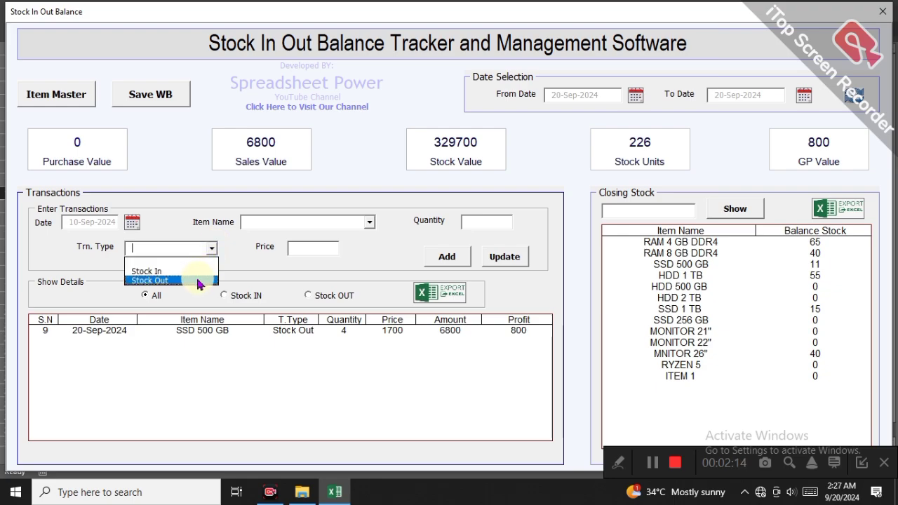
{"action": "left_click", "coordinate": [195, 271]}
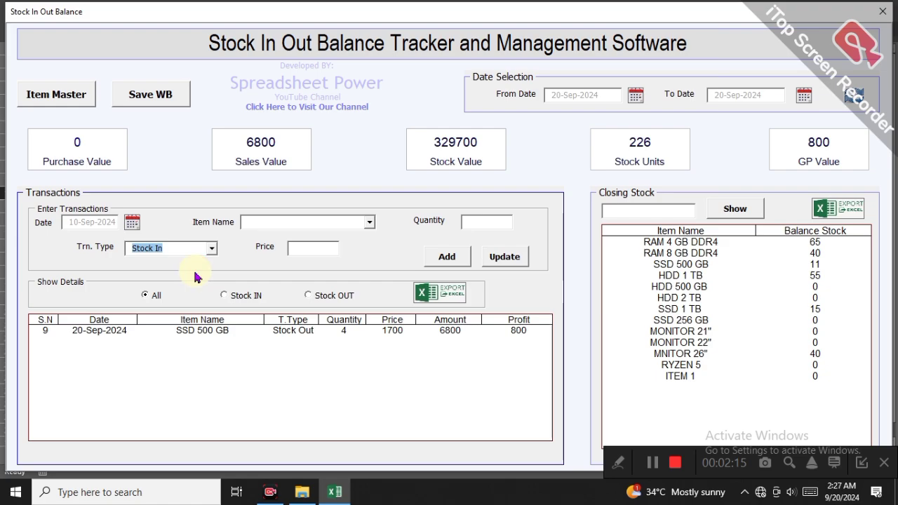
- Choose ITEM 1, enter quantity 15, and add the Stock In entry
{"action": "left_click", "coordinate": [251, 225]}
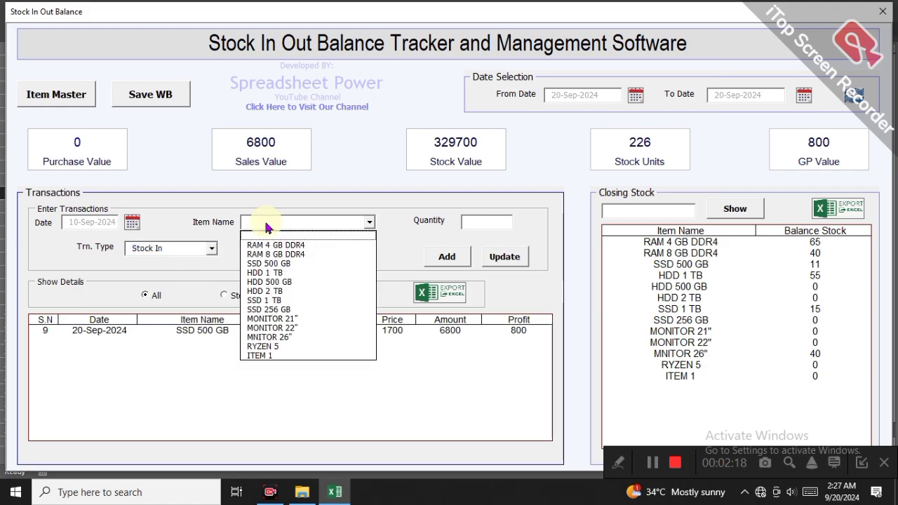
{"action": "type", "text": "ITEM 1"}
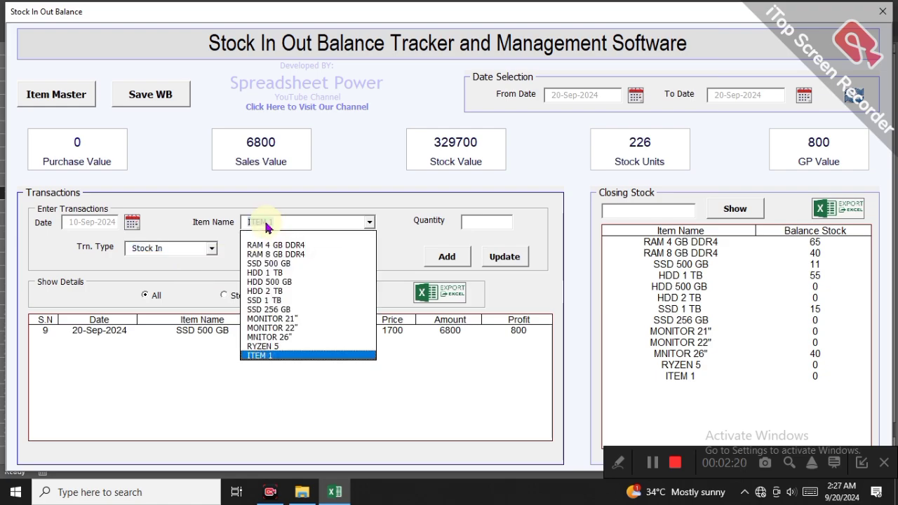
{"action": "key", "text": "Return"}
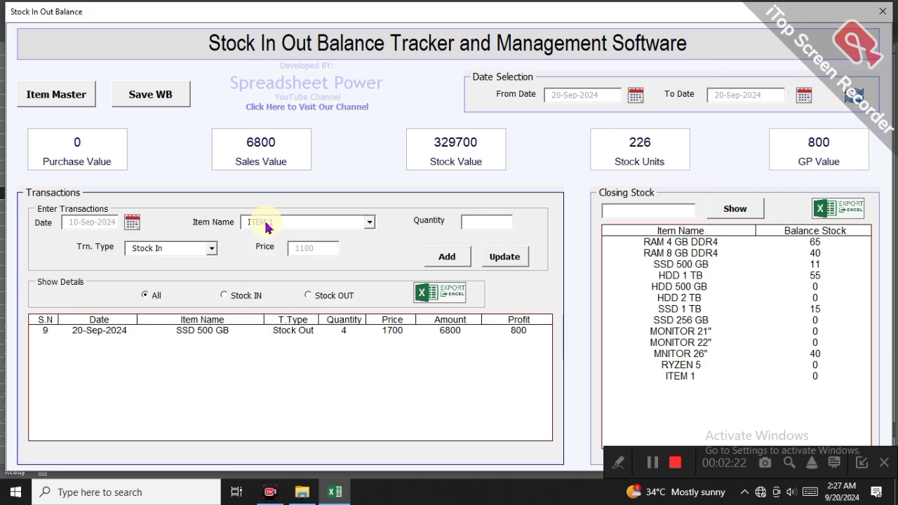
{"action": "type", "text": "15"}
{"action": "key", "text": "Tab"}
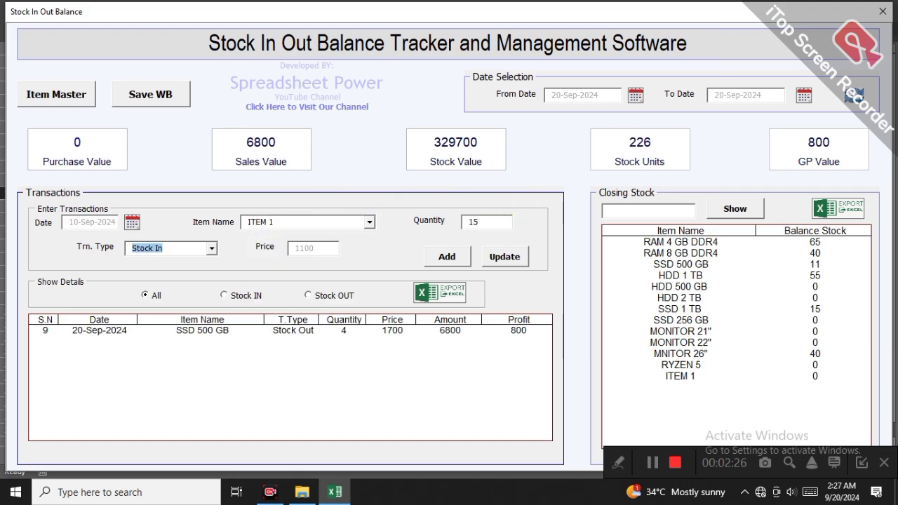
{"action": "key", "text": "Tab"}
{"action": "key", "text": "Return"}
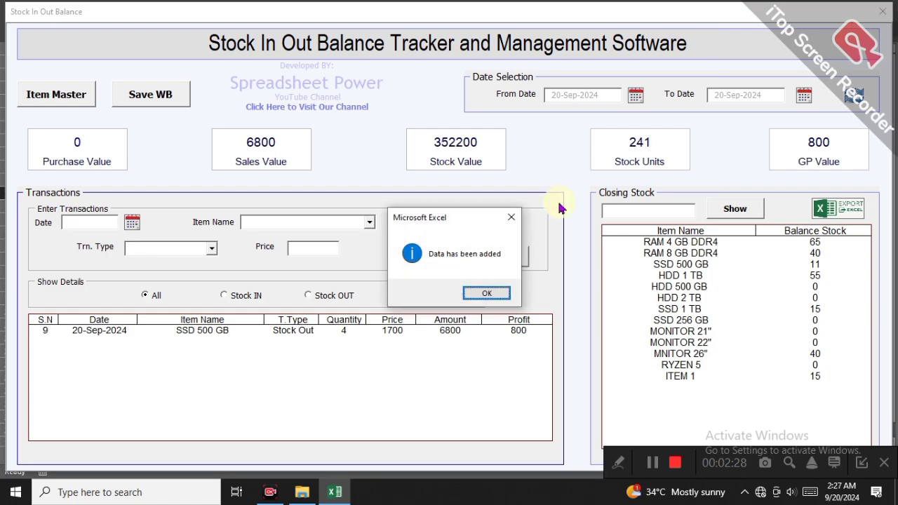
- Confirm the 'Data has been added' message
{"action": "key", "text": "Return"}
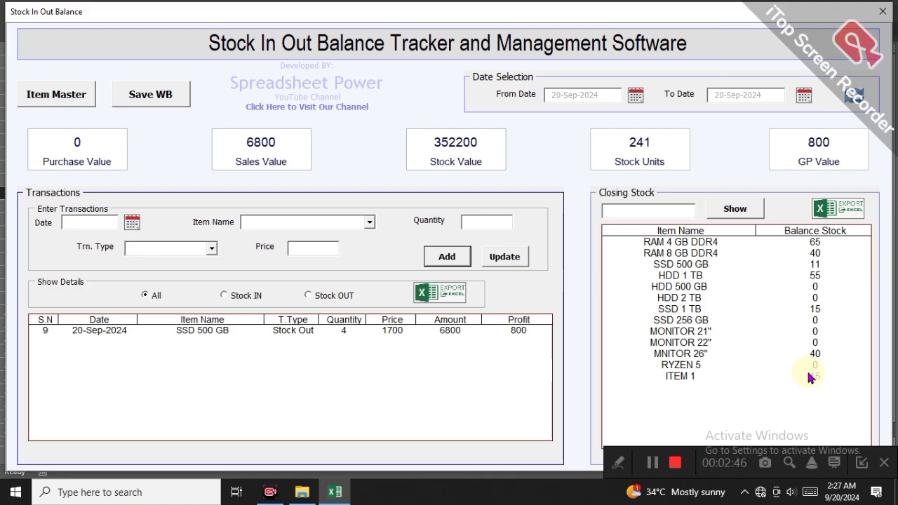
- Search Closing Stock for HDD 2 TB, showing balance 0, then refresh and select the search text
{"action": "left_click", "coordinate": [658, 205]}
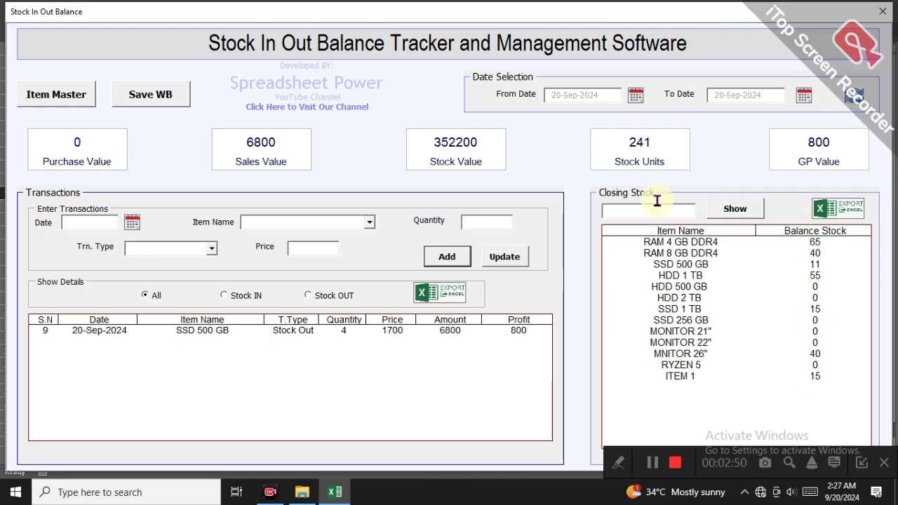
{"action": "type", "text": "HDD"}
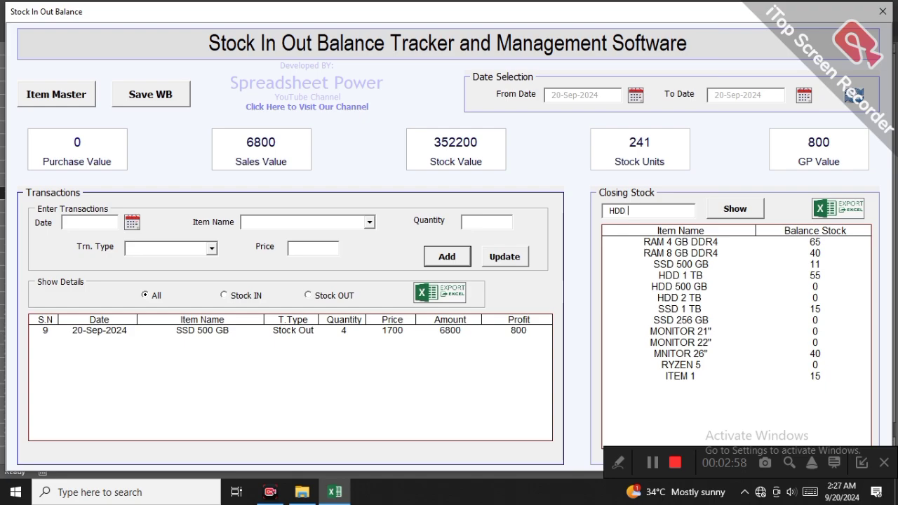
{"action": "type", "text": "B"}
{"action": "left_click", "coordinate": [729, 214]}
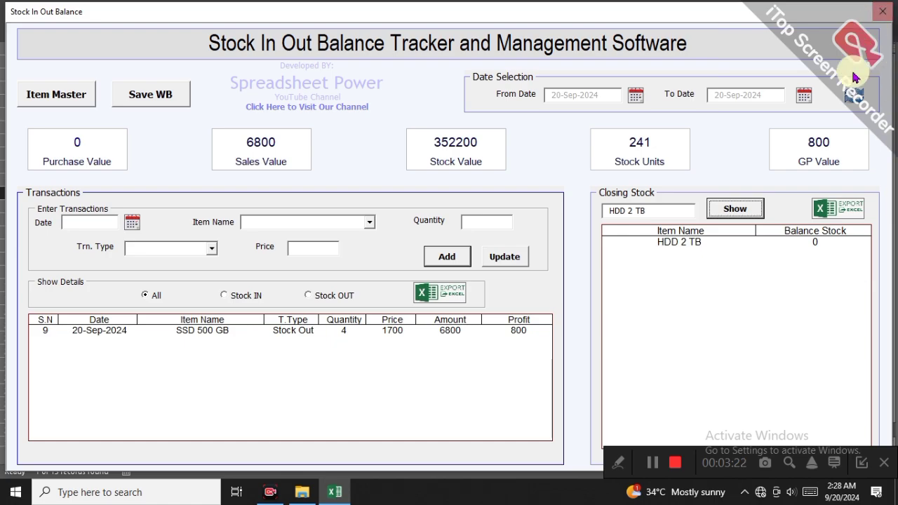
{"action": "left_click", "coordinate": [852, 97]}
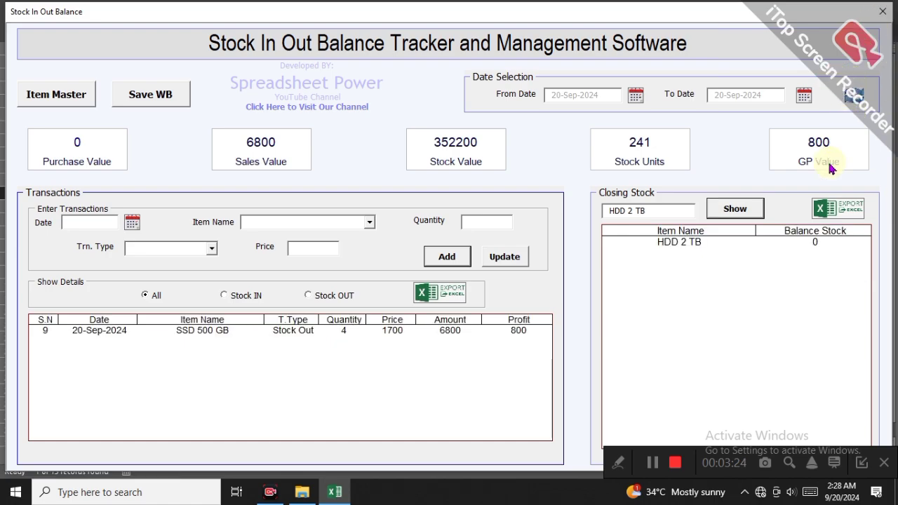
{"action": "left_click_drag", "start_coordinate": [652, 210], "coordinate": [565, 201]}
- Clear the HDD 2 TB search, restore all items, and enter ITEM 1 with quantity 5
{"action": "key", "text": "BackSpace"}
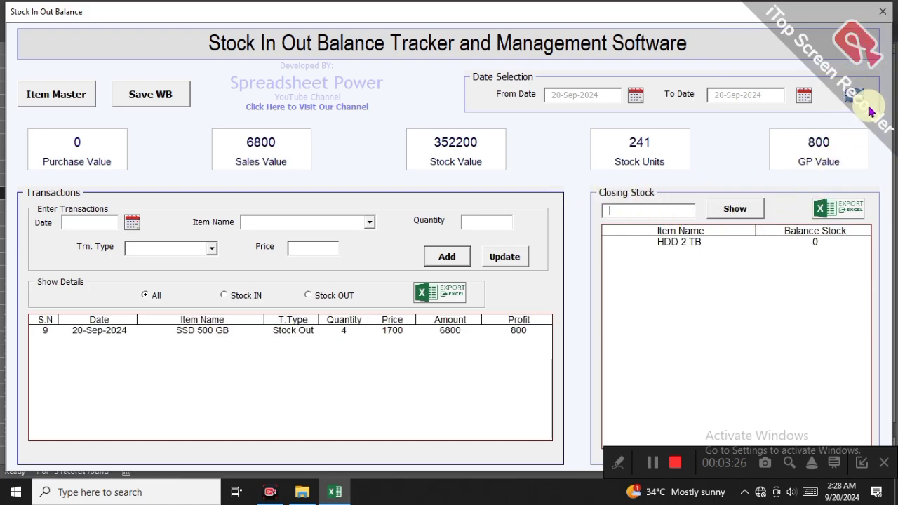
{"action": "left_click", "coordinate": [853, 101]}
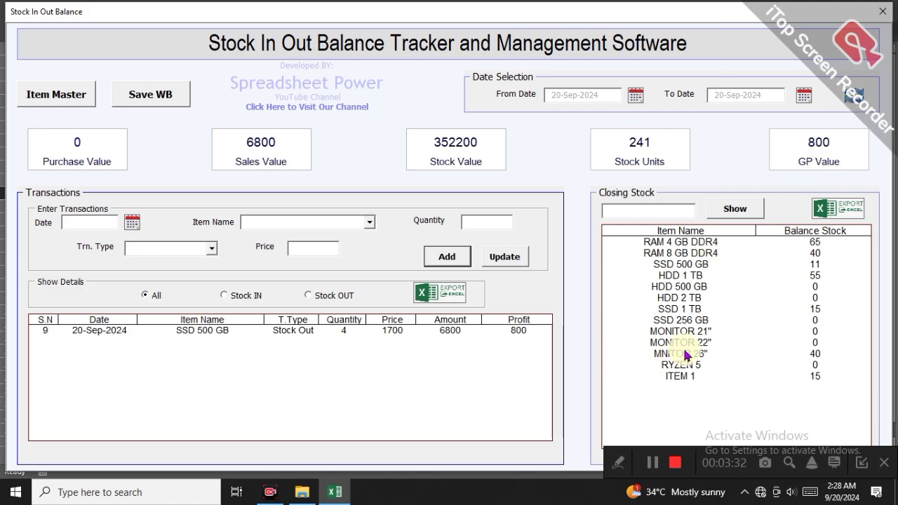
{"action": "left_click", "coordinate": [344, 223]}
{"action": "type", "text": "ITEM 1"}
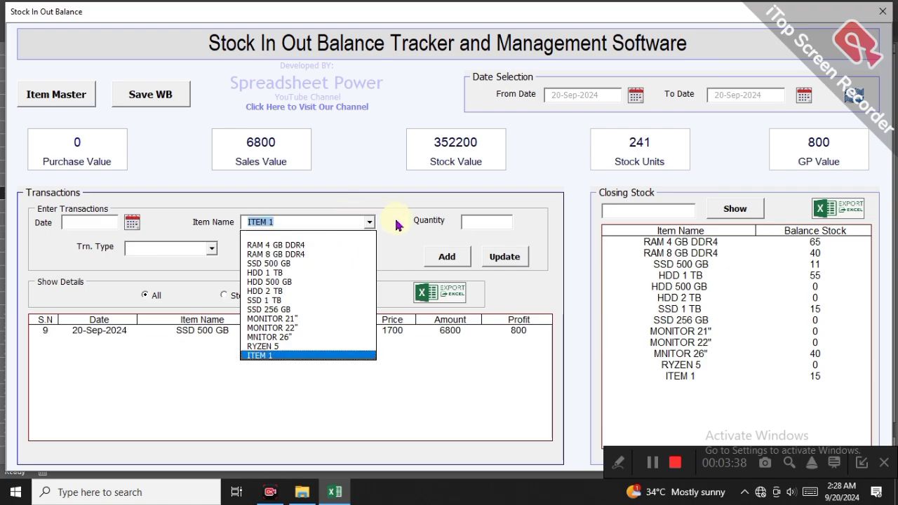
{"action": "key", "text": "Tab"}
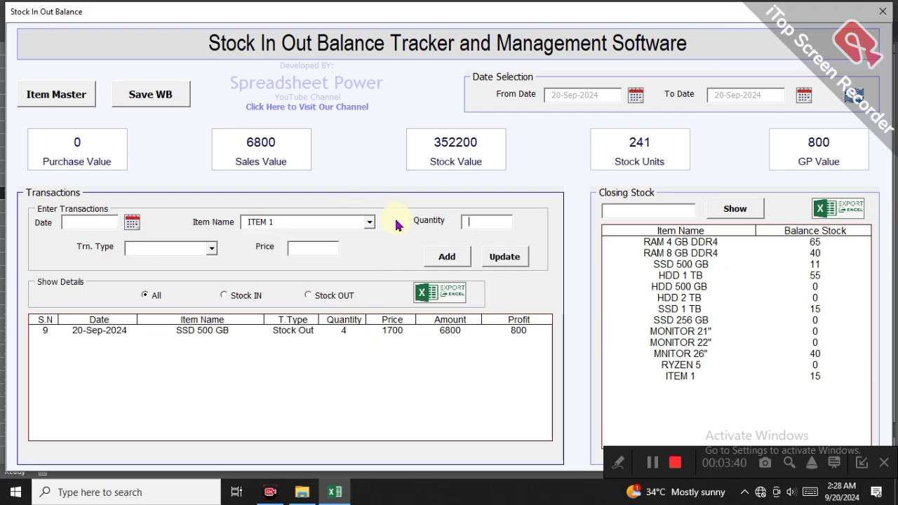
{"action": "type", "text": "5"}
- Set the transaction type to Stock Out
{"action": "left_click", "coordinate": [212, 249]}
{"action": "left_click", "coordinate": [190, 280]}
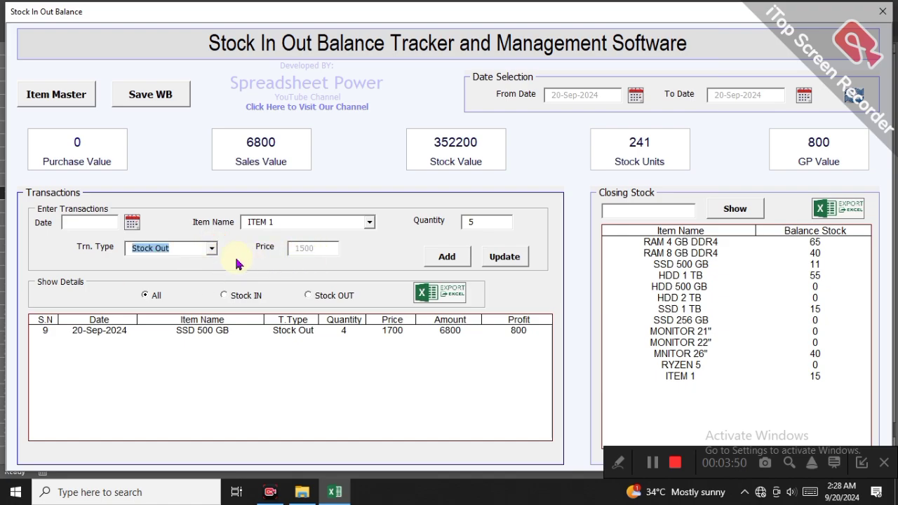
{"action": "left_click", "coordinate": [210, 249]}
{"action": "left_click", "coordinate": [207, 276]}
{"action": "left_click", "coordinate": [212, 249]}
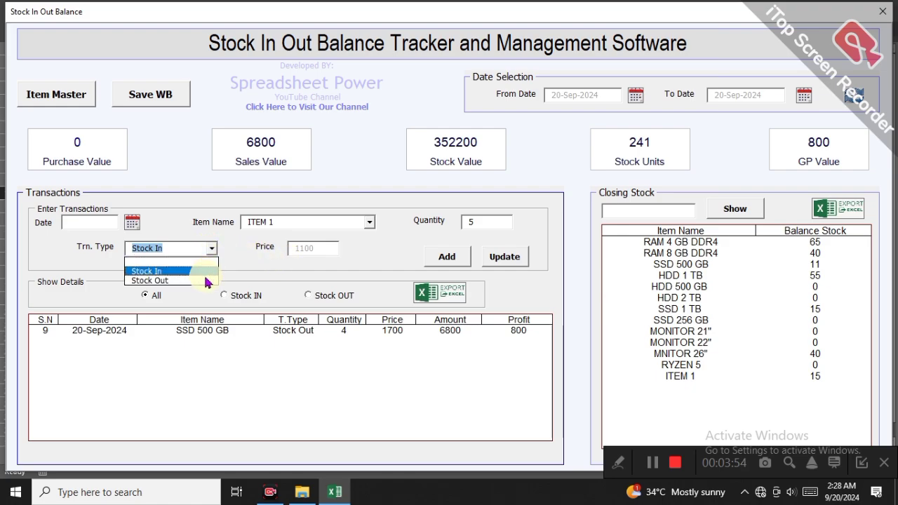
{"action": "left_click", "coordinate": [207, 280]}
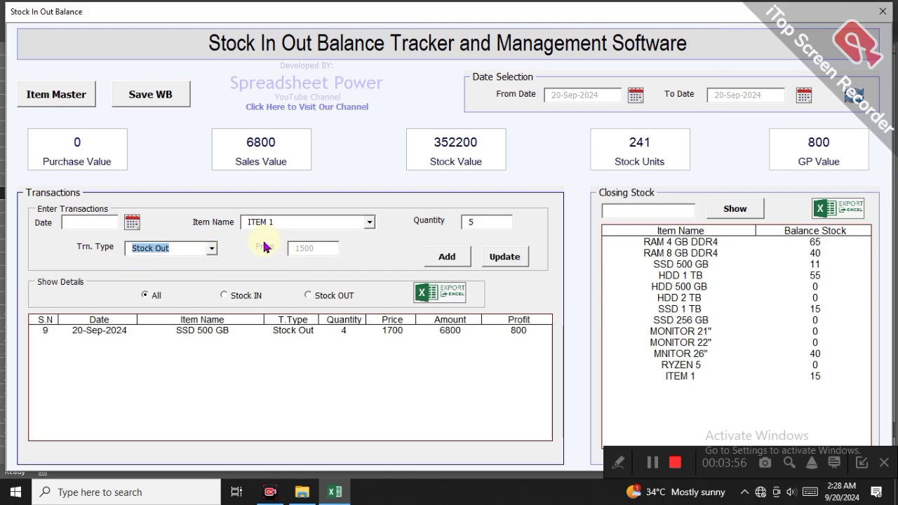
- Add the Stock Out entry dated 14-Sep-2024 after fixing the missing date, and confirm
{"action": "left_click", "coordinate": [441, 257]}
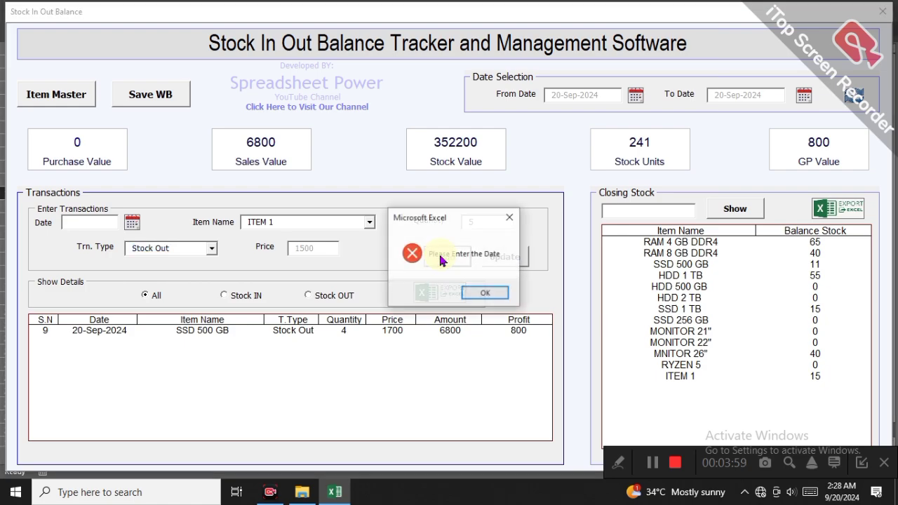
{"action": "left_click", "coordinate": [468, 292]}
{"action": "left_click", "coordinate": [133, 224]}
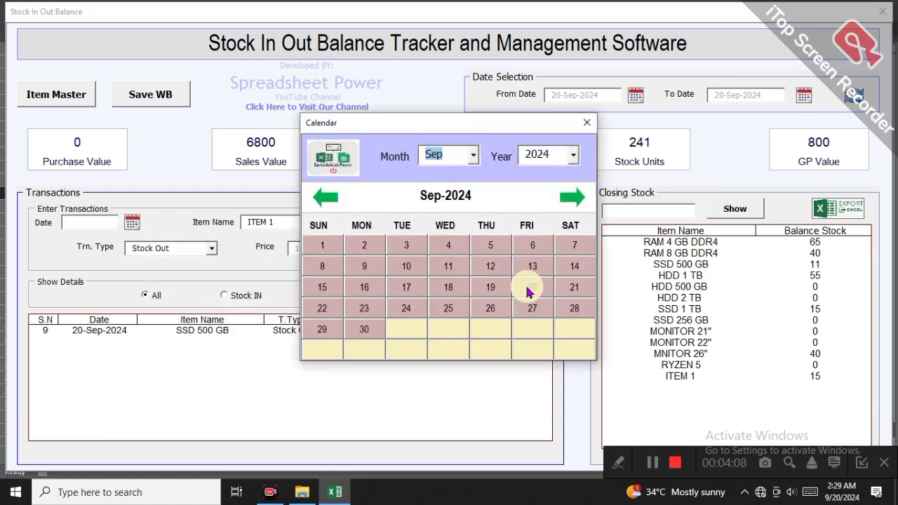
{"action": "left_click", "coordinate": [568, 265]}
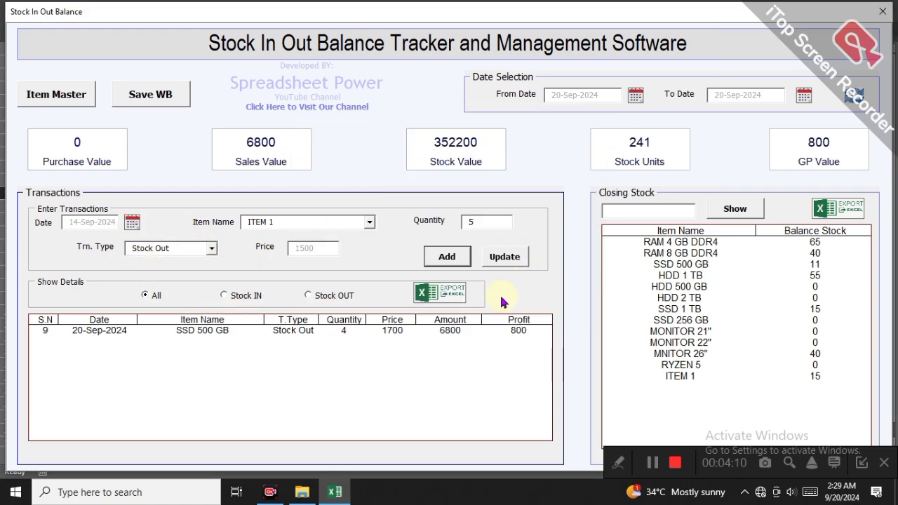
{"action": "left_click", "coordinate": [458, 260]}
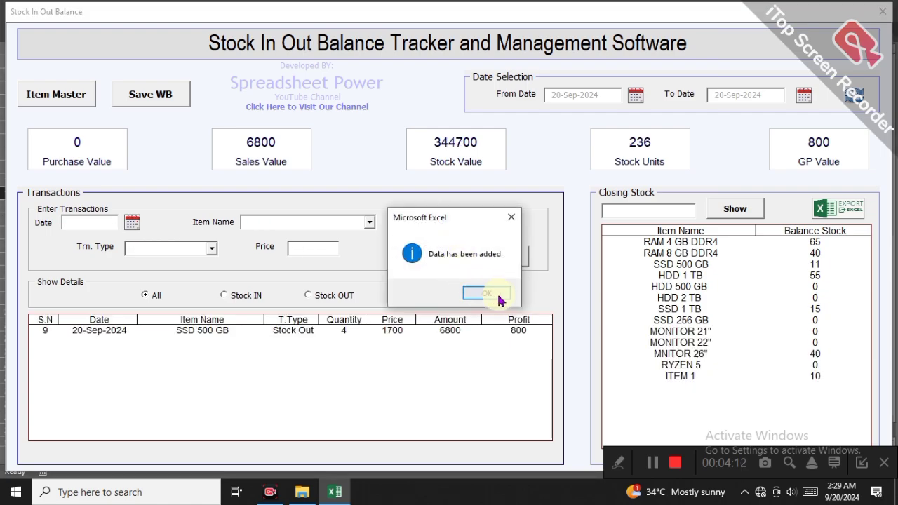
{"action": "left_click", "coordinate": [486, 294]}
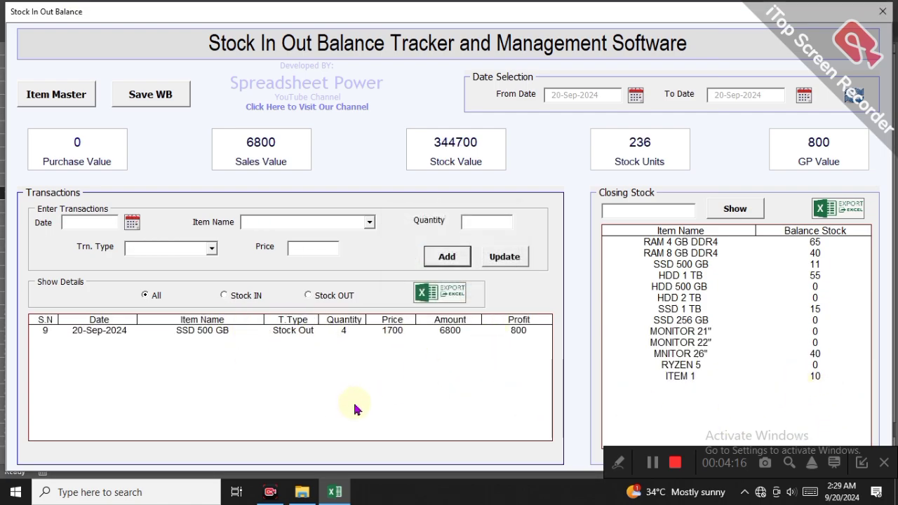
- Try the Stock IN, Stock OUT and All transaction filters
{"action": "left_click", "coordinate": [234, 295]}
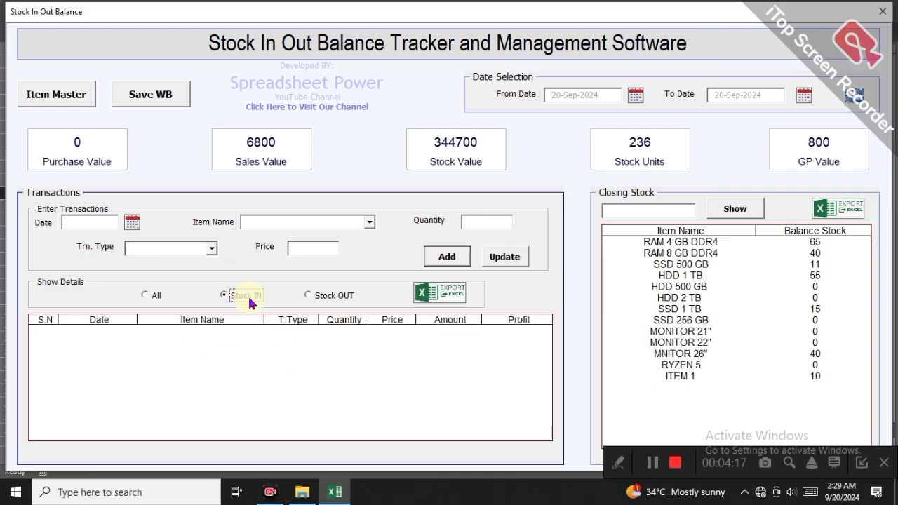
{"action": "left_click", "coordinate": [333, 296]}
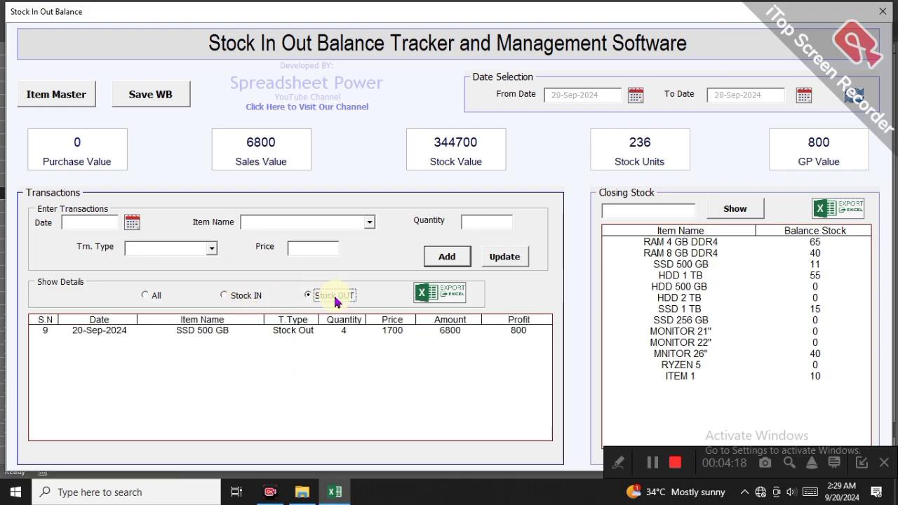
{"action": "left_click", "coordinate": [146, 295]}
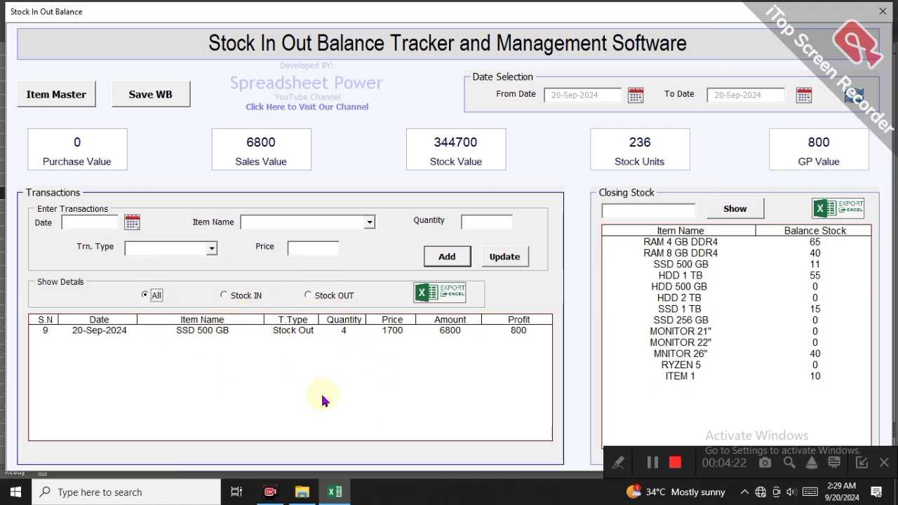
- Set the From Date to 1-Aug-2024 and refresh the transactions
{"action": "left_click", "coordinate": [637, 102]}
{"action": "left_click", "coordinate": [465, 155]}
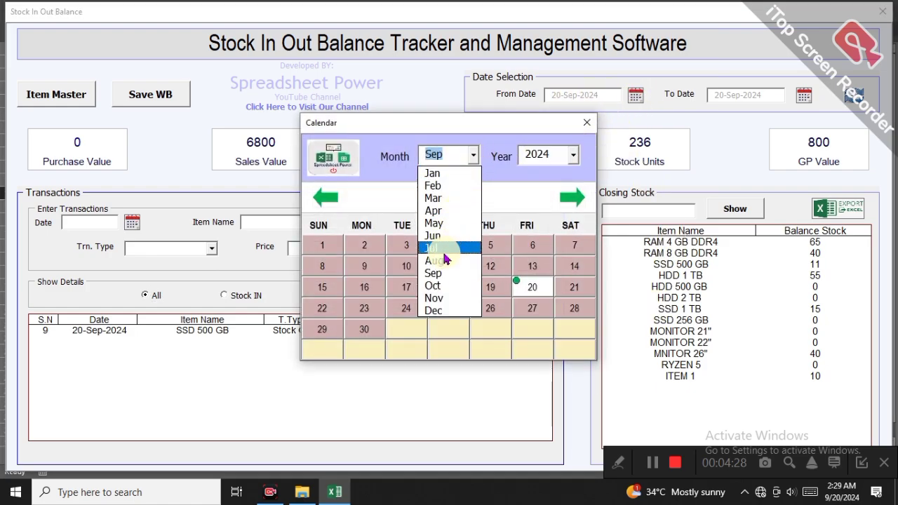
{"action": "left_click", "coordinate": [440, 261]}
{"action": "left_click", "coordinate": [499, 248]}
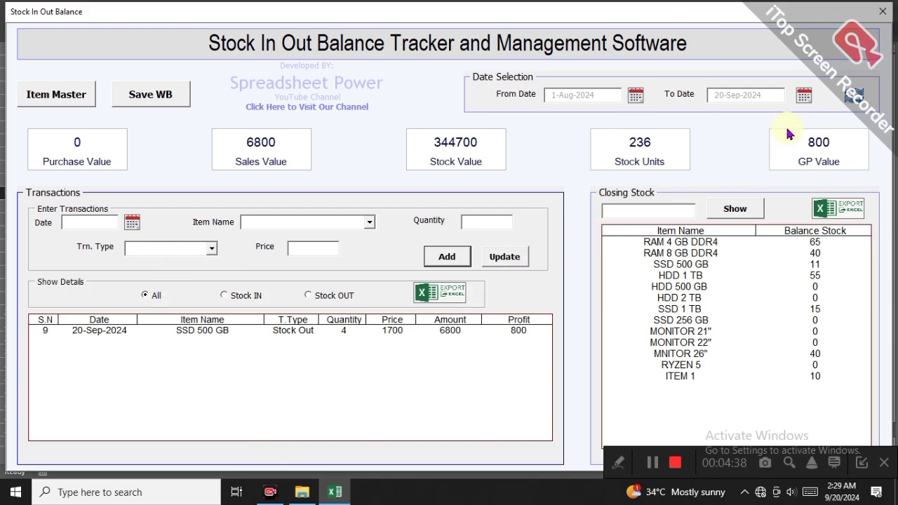
{"action": "left_click", "coordinate": [856, 95]}
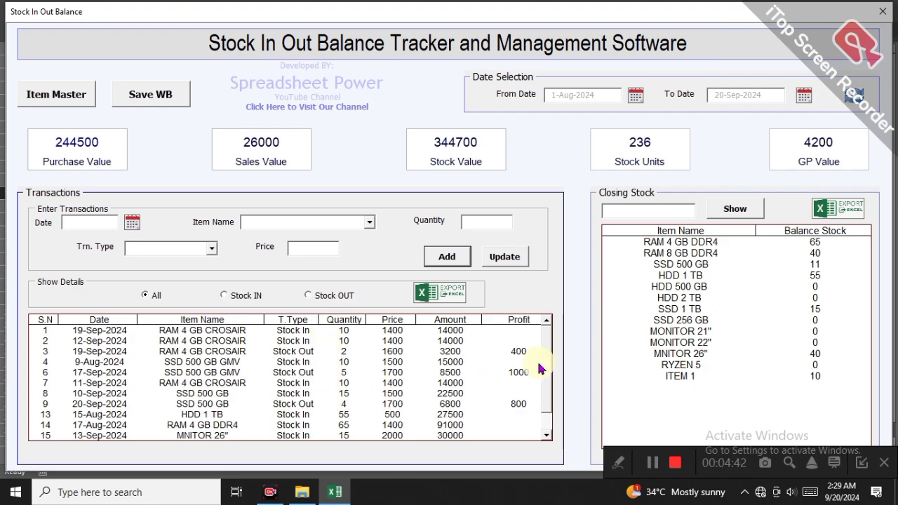
- Check the Stock IN and Stock OUT views, then return to All
{"action": "left_click", "coordinate": [238, 298]}
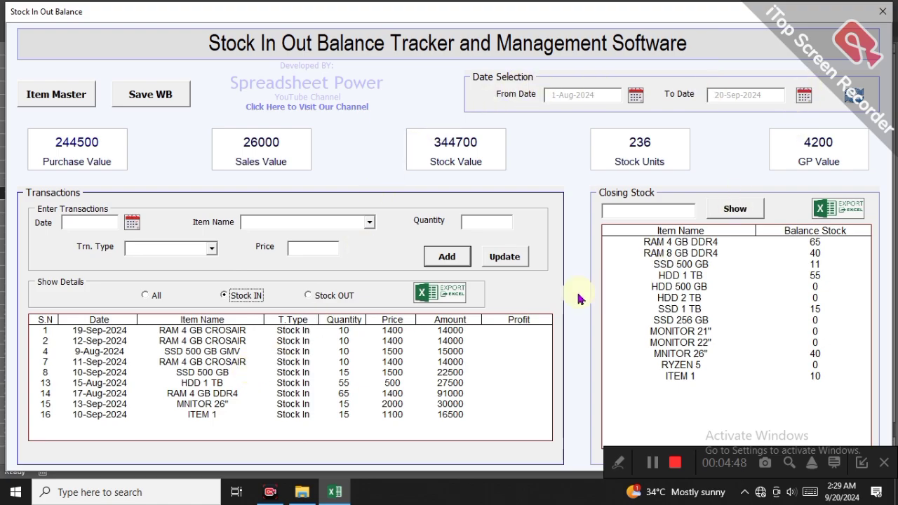
{"action": "left_click", "coordinate": [317, 295]}
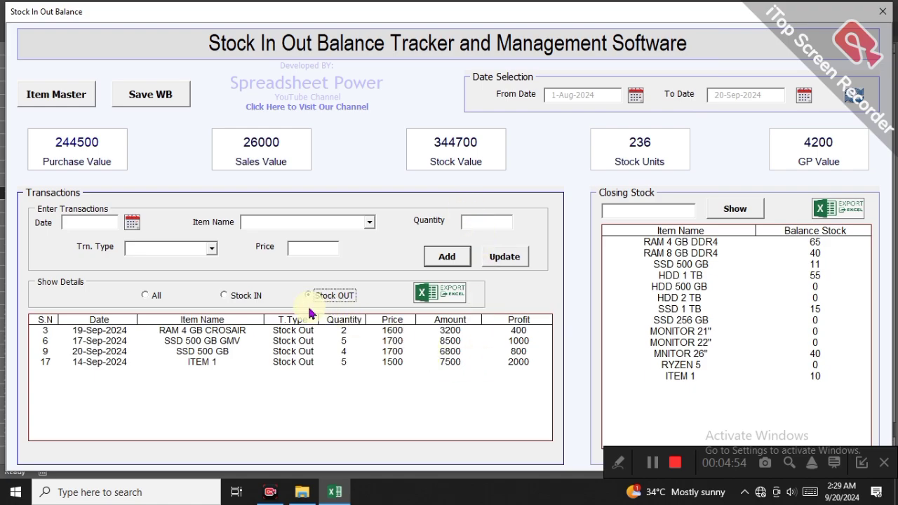
{"action": "left_click", "coordinate": [145, 294]}
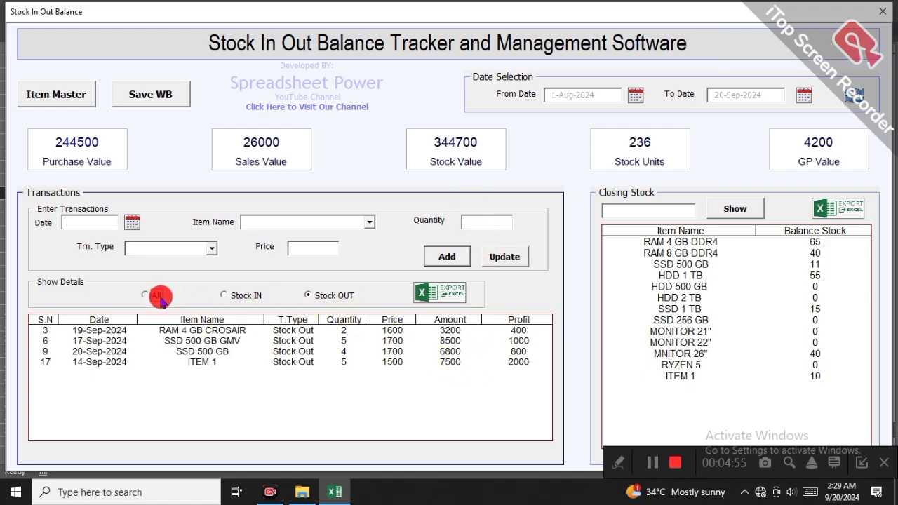
{"action": "left_click", "coordinate": [451, 301]}
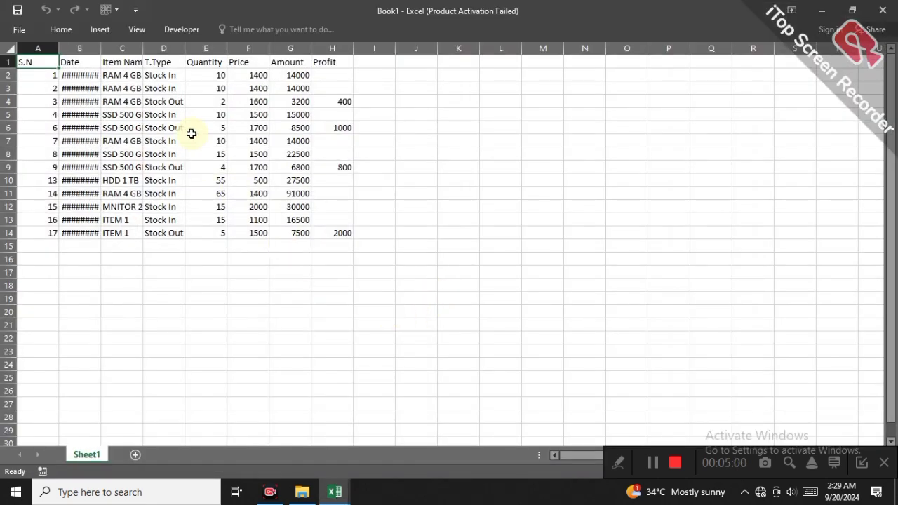
{"action": "double_click", "coordinate": [101, 48]}
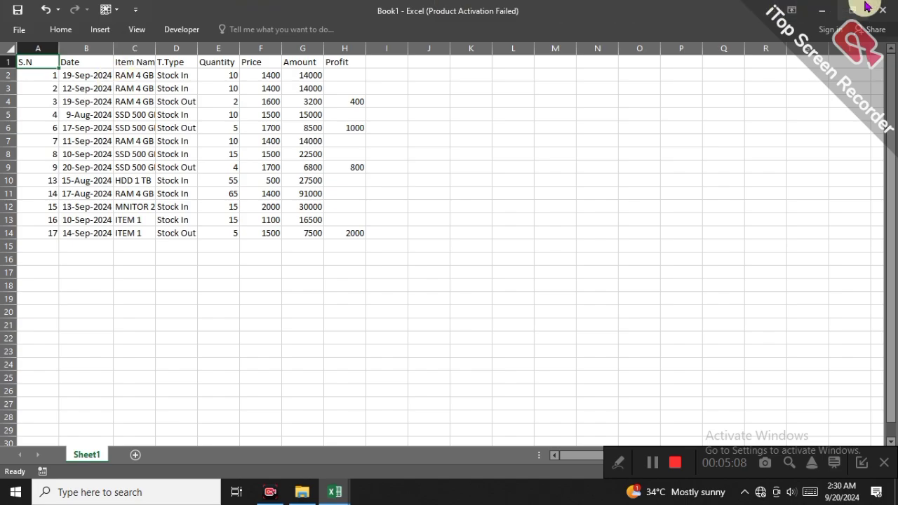
{"action": "left_click", "coordinate": [891, 7]}
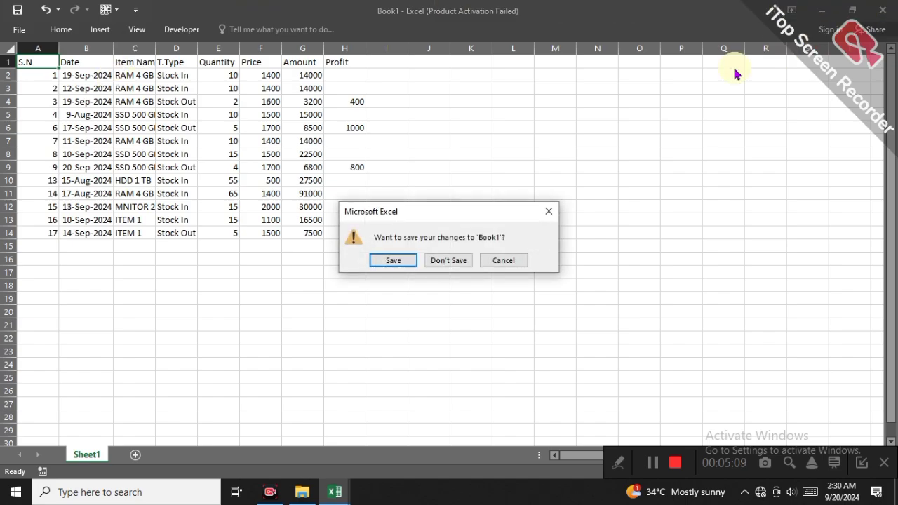
{"action": "left_click", "coordinate": [456, 259]}
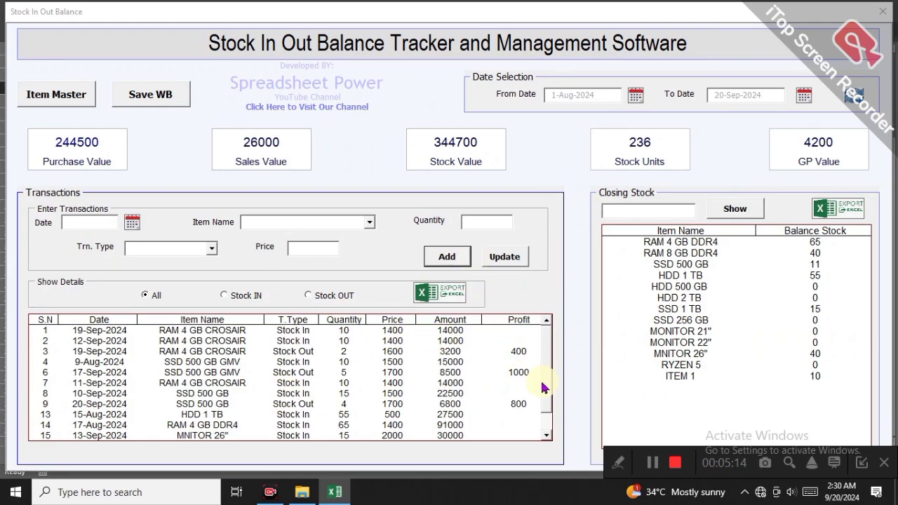
- Change the 10-Sep-2024 ITEM 1 Stock In entry to 20 units and update it
{"action": "left_click", "coordinate": [549, 405]}
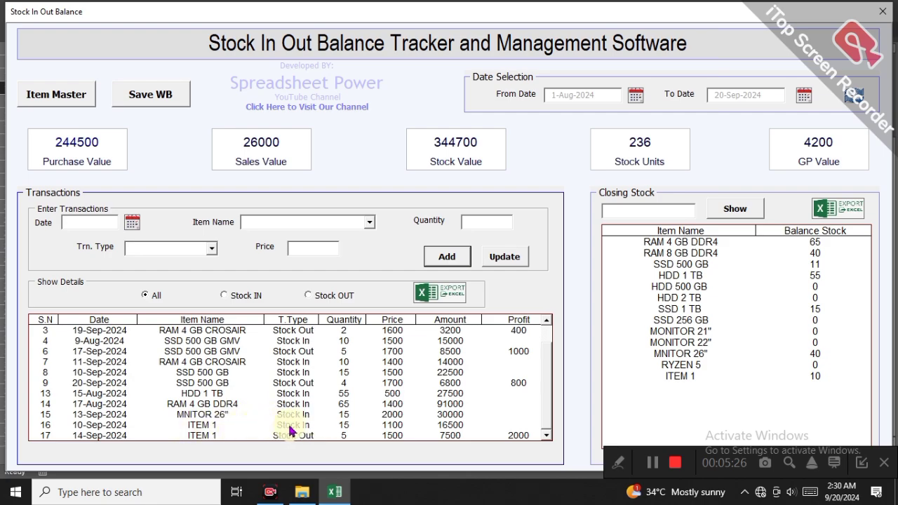
{"action": "double_click", "coordinate": [342, 424]}
{"action": "type", "text": "20"}
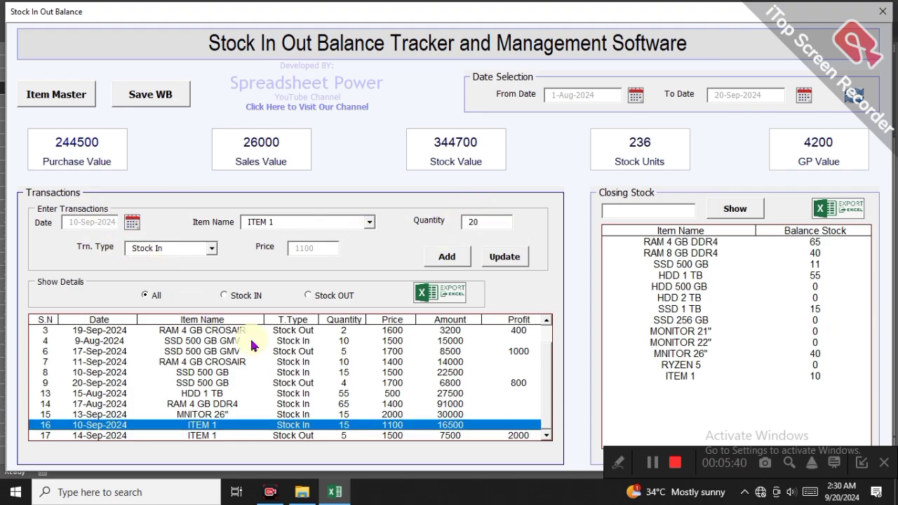
{"action": "left_click", "coordinate": [510, 259]}
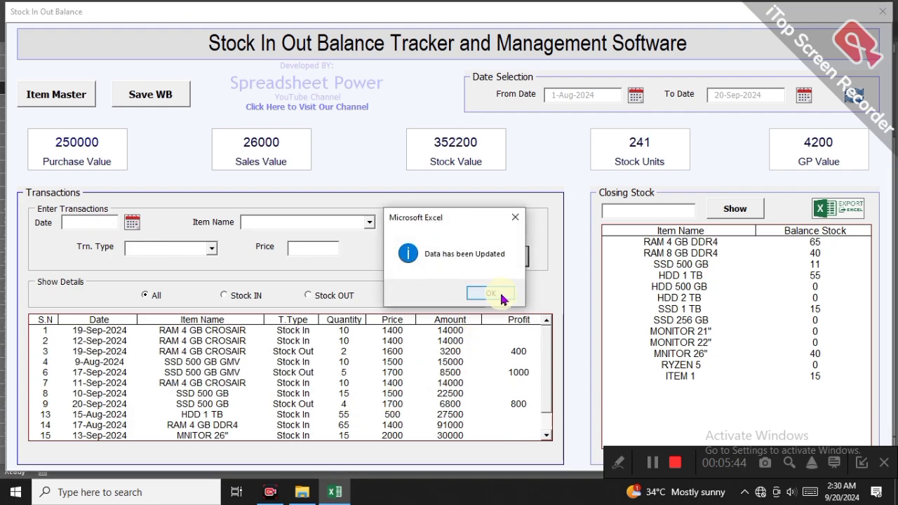
{"action": "left_click", "coordinate": [485, 293]}
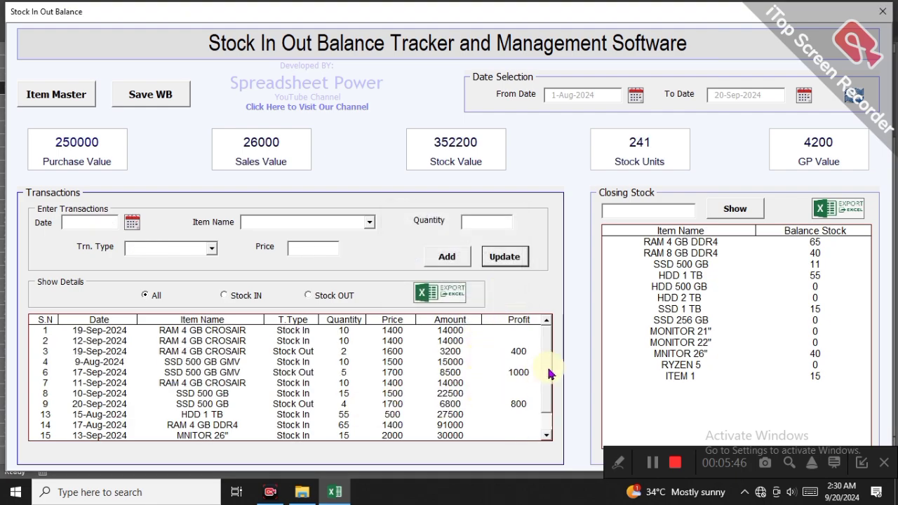
{"action": "left_click", "coordinate": [545, 414]}
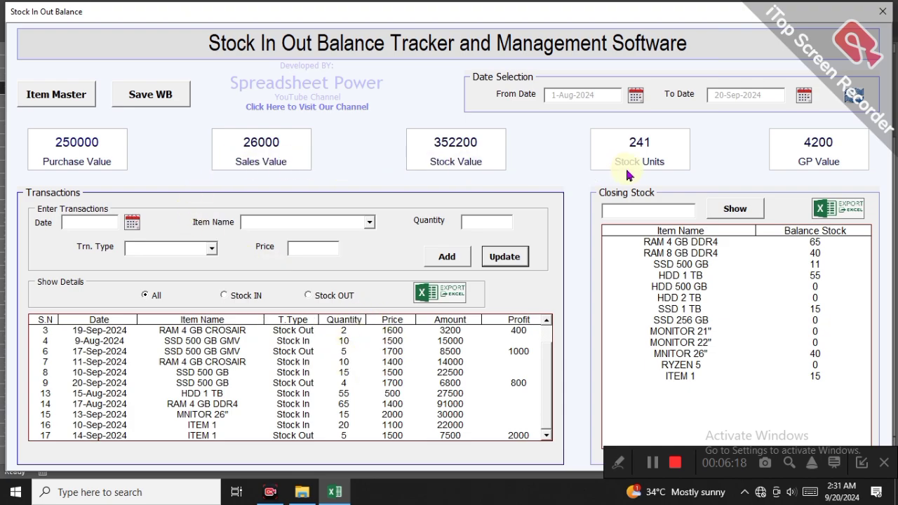
- Set the From Date to 20-Sep-2024 and refresh the transaction list
{"action": "left_click", "coordinate": [636, 98]}
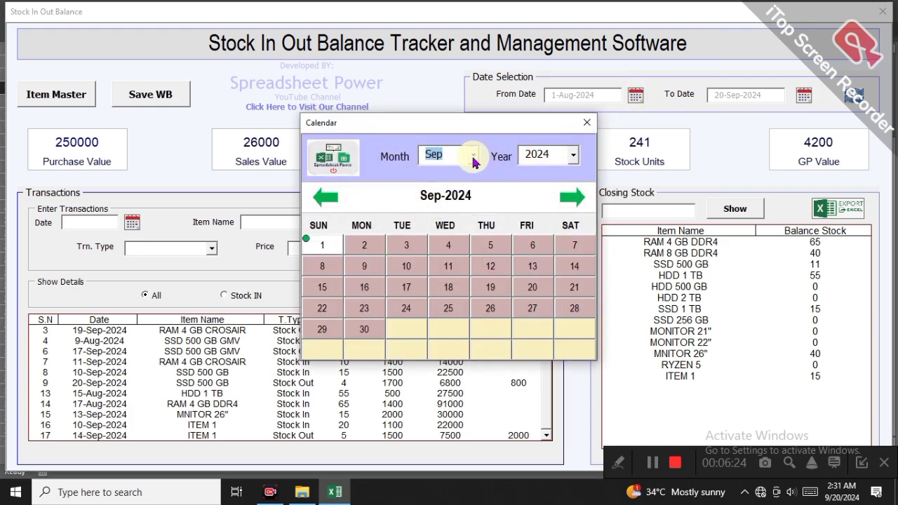
{"action": "left_click", "coordinate": [527, 288]}
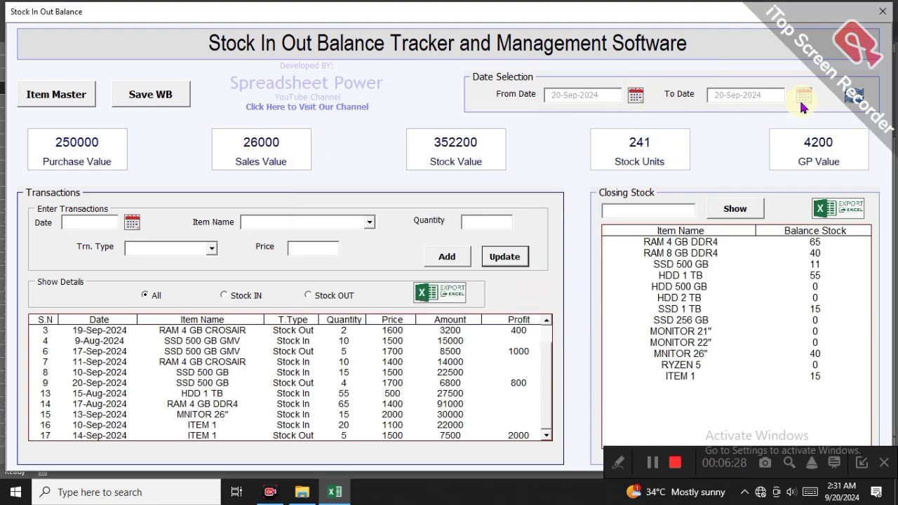
{"action": "left_click", "coordinate": [852, 98]}
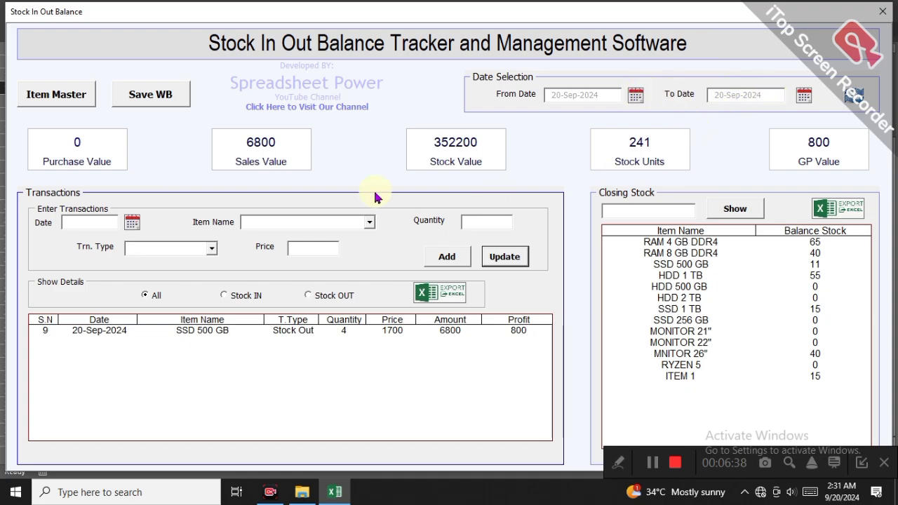
{"action": "left_click", "coordinate": [143, 228]}
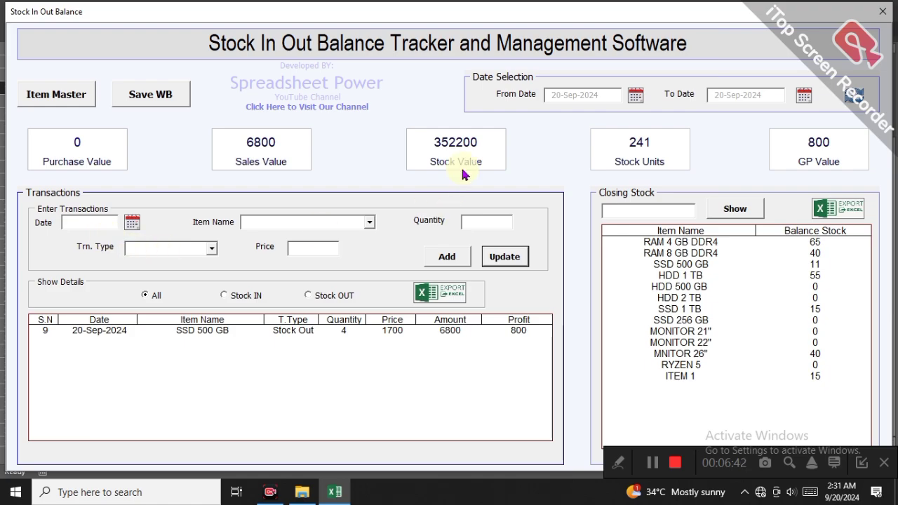
{"action": "left_click", "coordinate": [628, 96]}
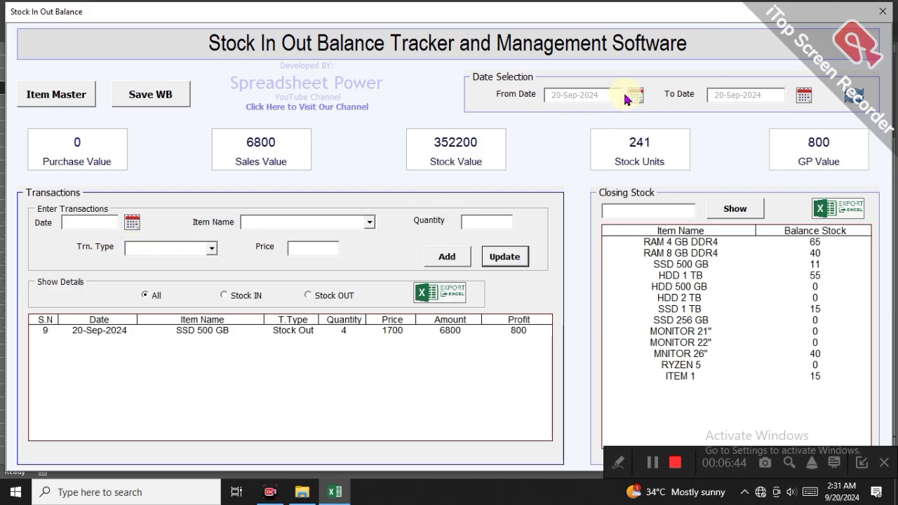